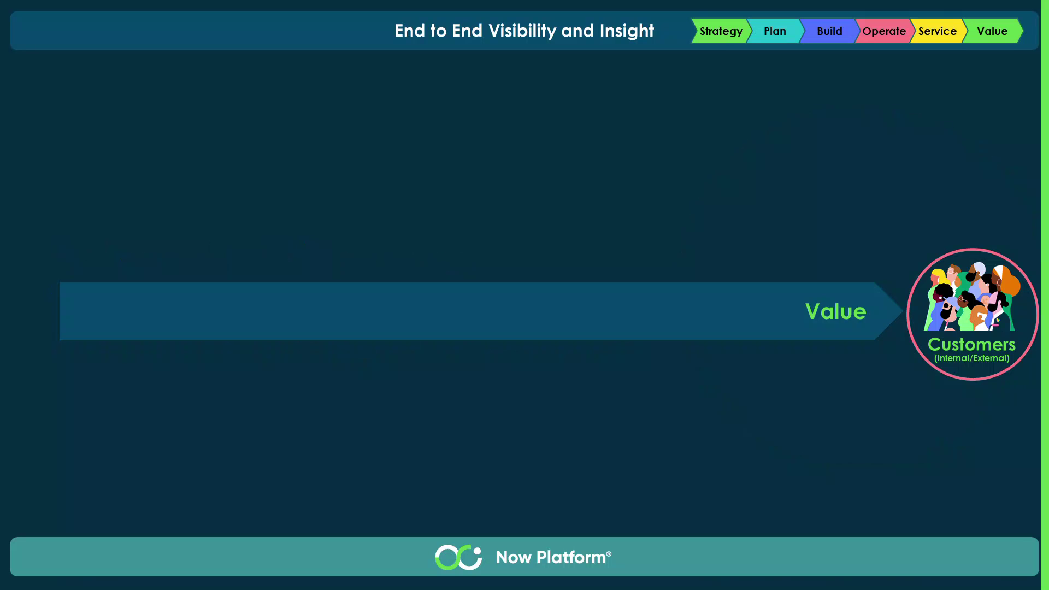
# Play the End to End Visibility slide builds (Strategy branch, then benefits and service) until only Strategy is highlighted.
pyautogui.press('Right')
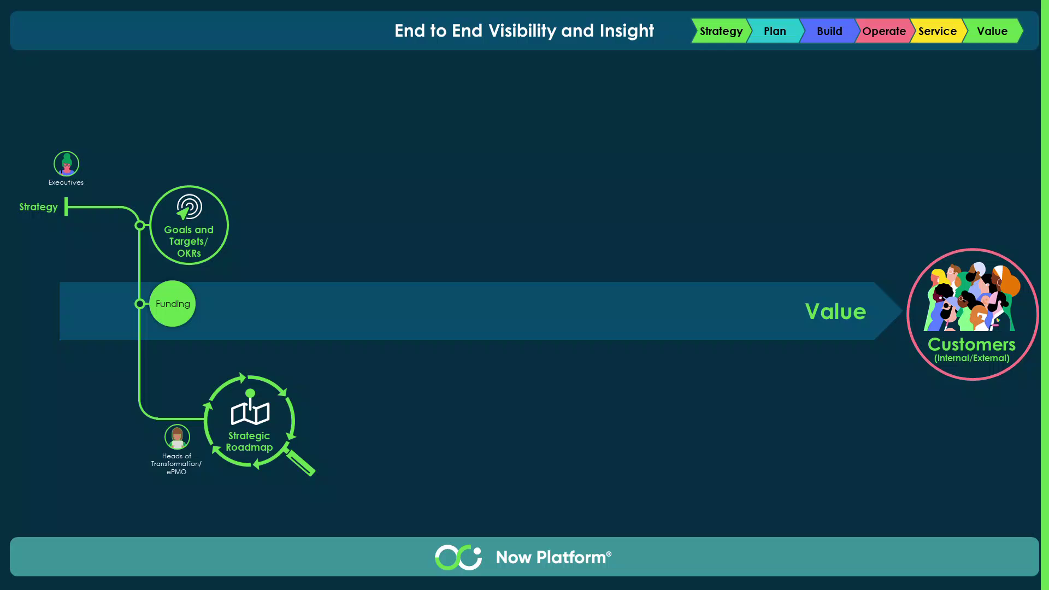
pyautogui.press('Right')
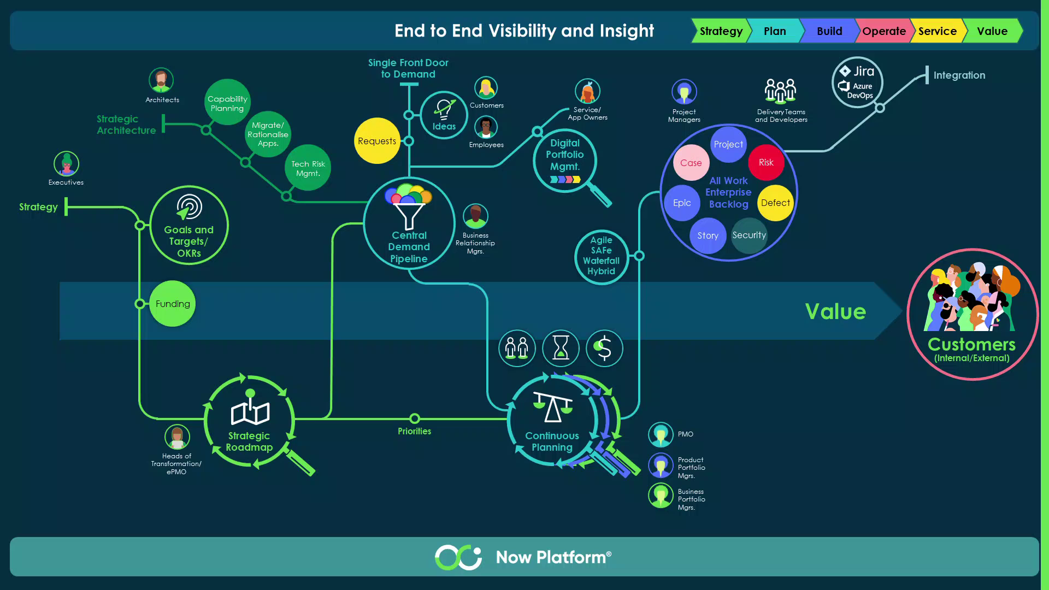
pyautogui.press('Right')
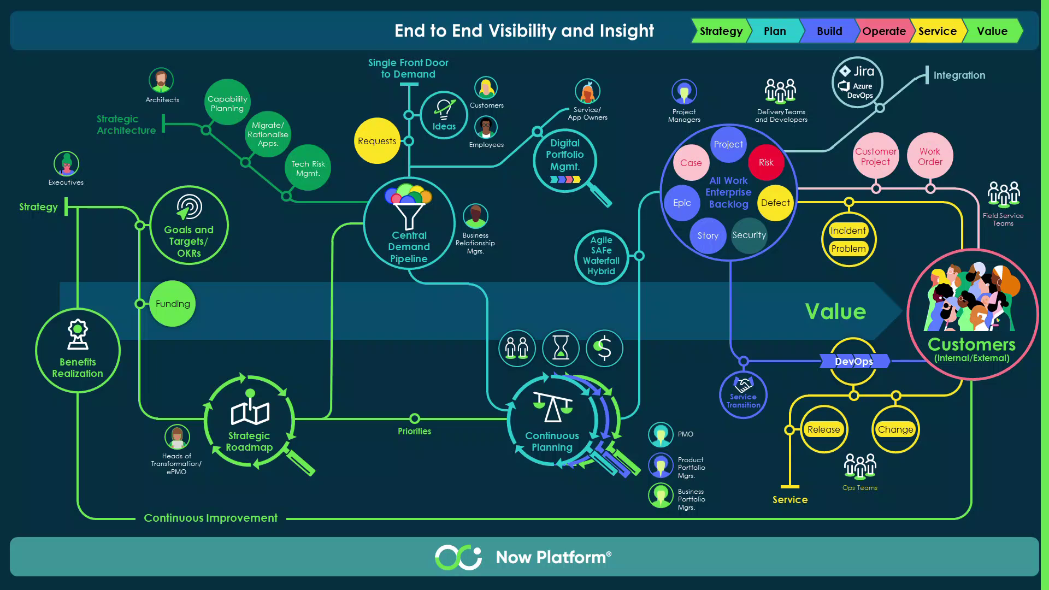
pyautogui.press('Right')
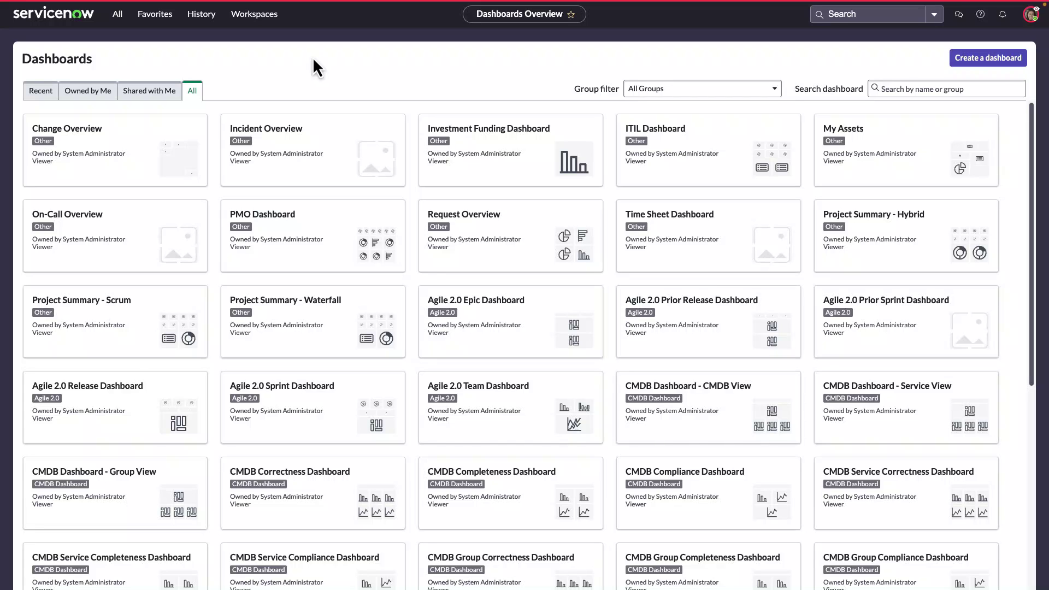
# Go to the Strategic Planning Workspace from the Workspaces menu to reach the Customer Products goals.
pyautogui.click(247, 25)
pyautogui.click(241, 159)
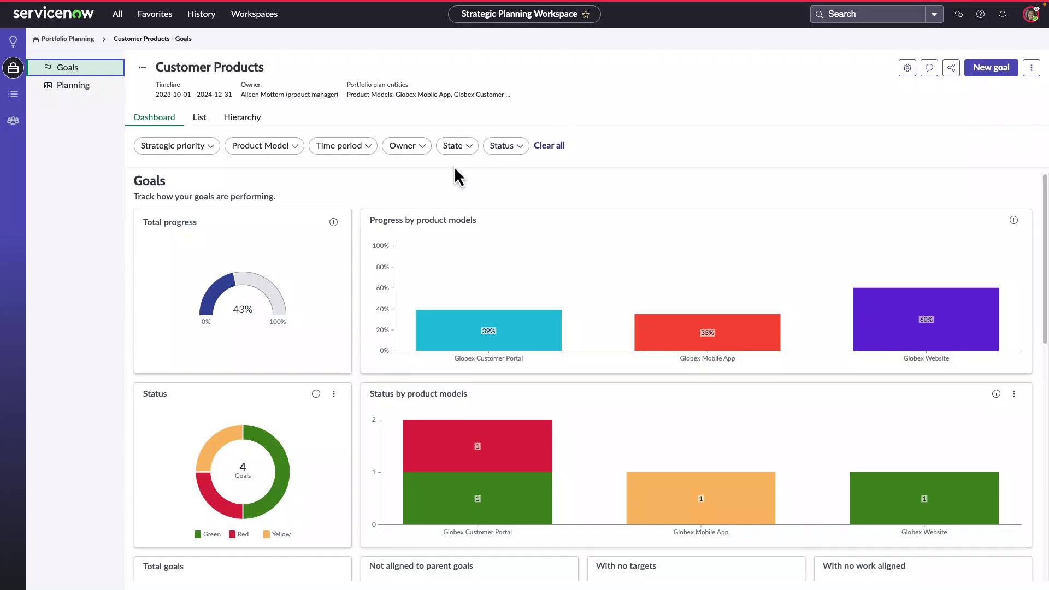
# Switch the goals to Hierarchy view, include parent entities' goals, and expand all subgoals.
pyautogui.click(246, 123)
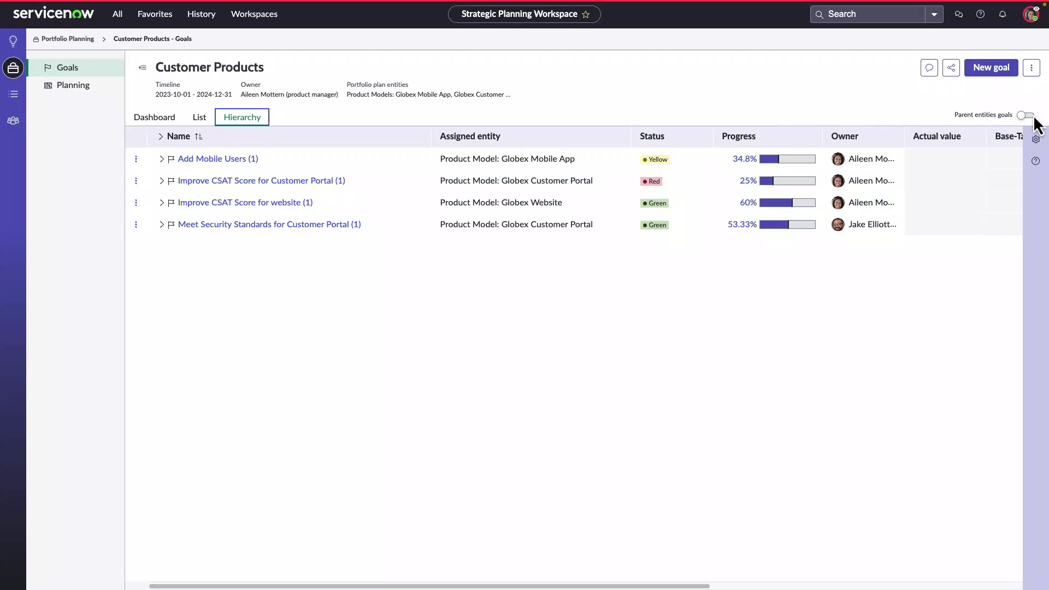
pyautogui.click(1027, 115)
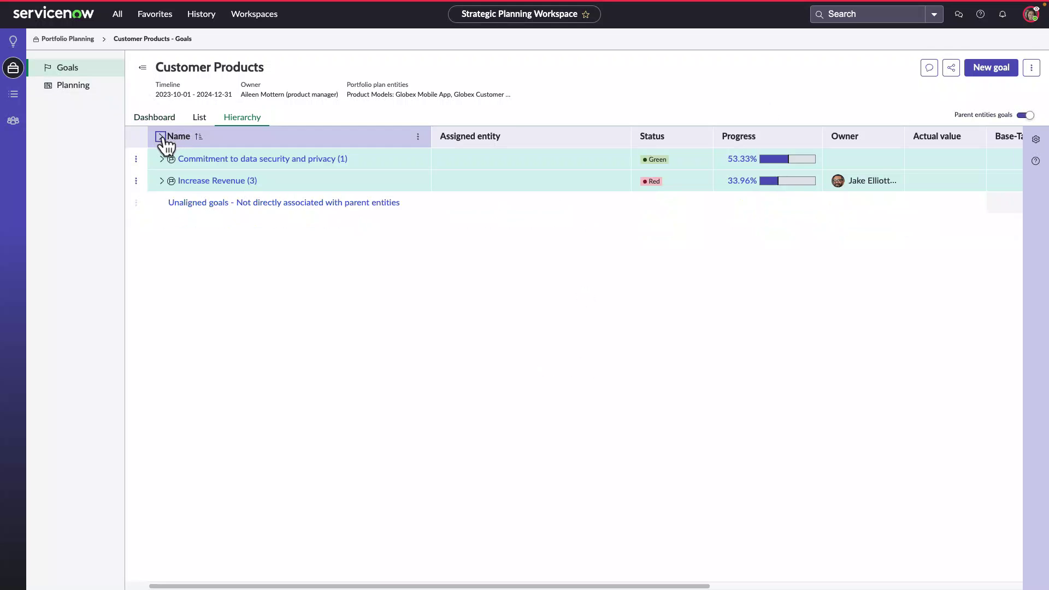
pyautogui.click(161, 136)
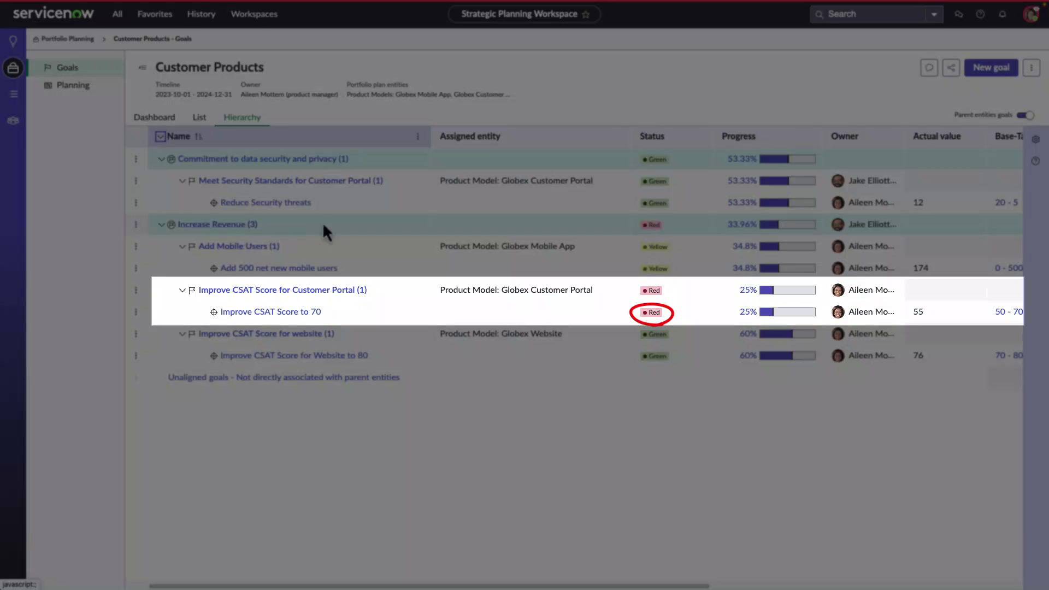
# Scroll the goals table to review targets and dates, then go to the Feedback overview.
pyautogui.click(754, 585)
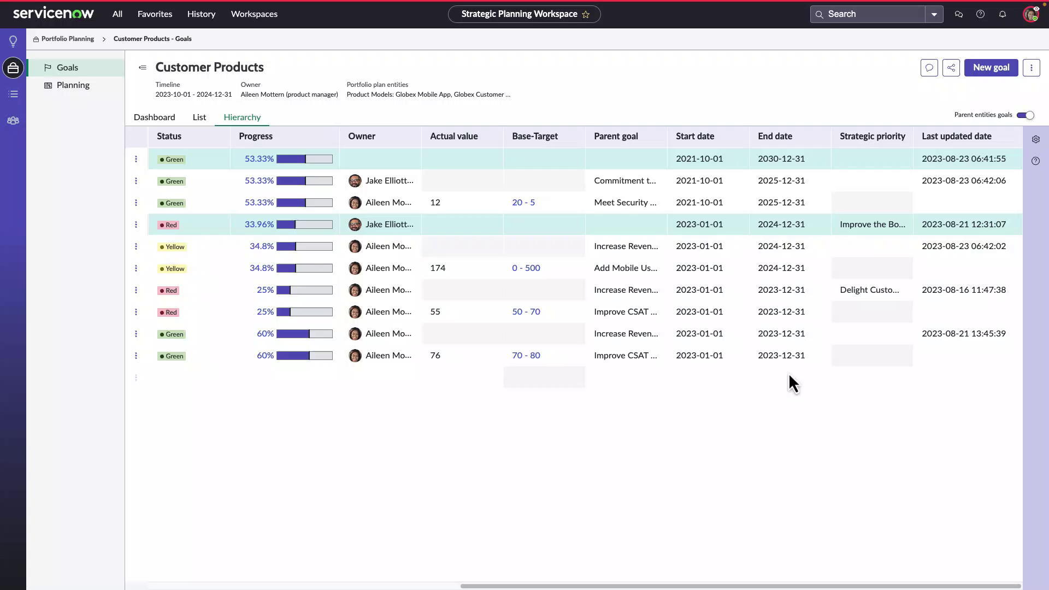
pyautogui.click(13, 42)
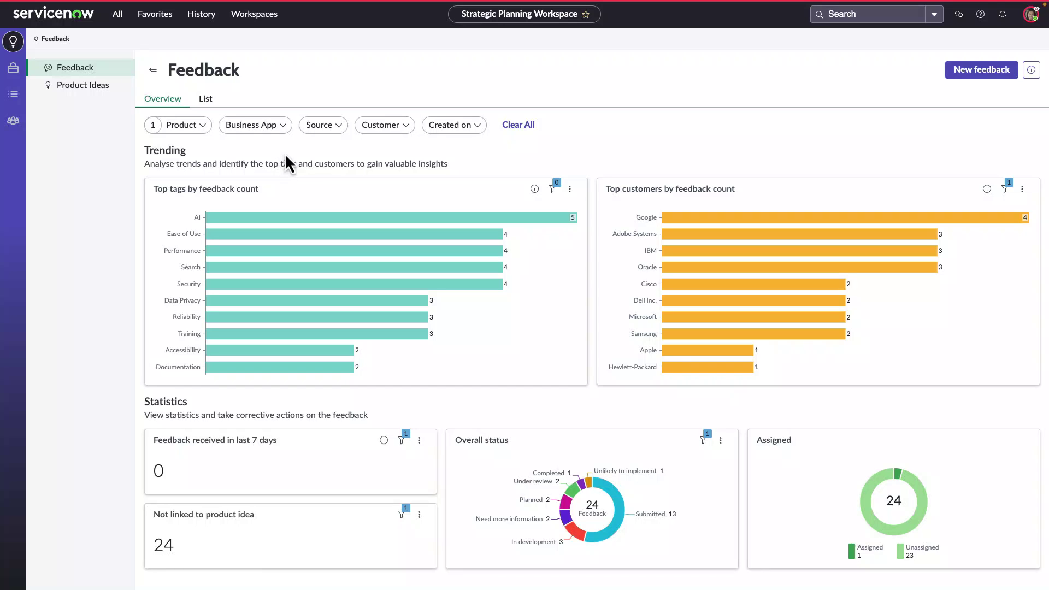
# Check the Product filter without changing it, then switch the feedback to the List view.
pyautogui.click(195, 129)
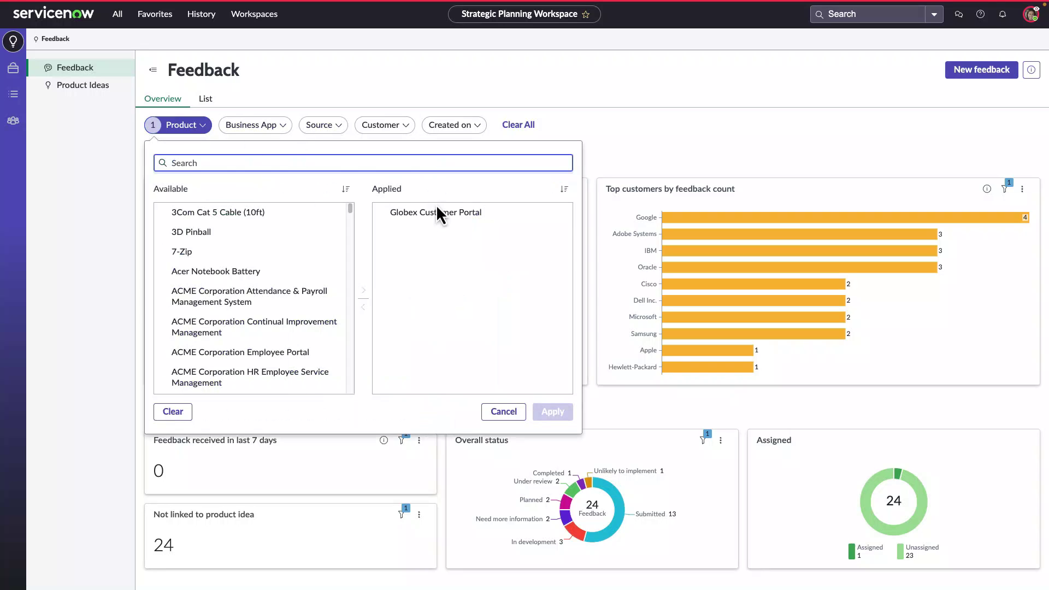
pyautogui.click(596, 117)
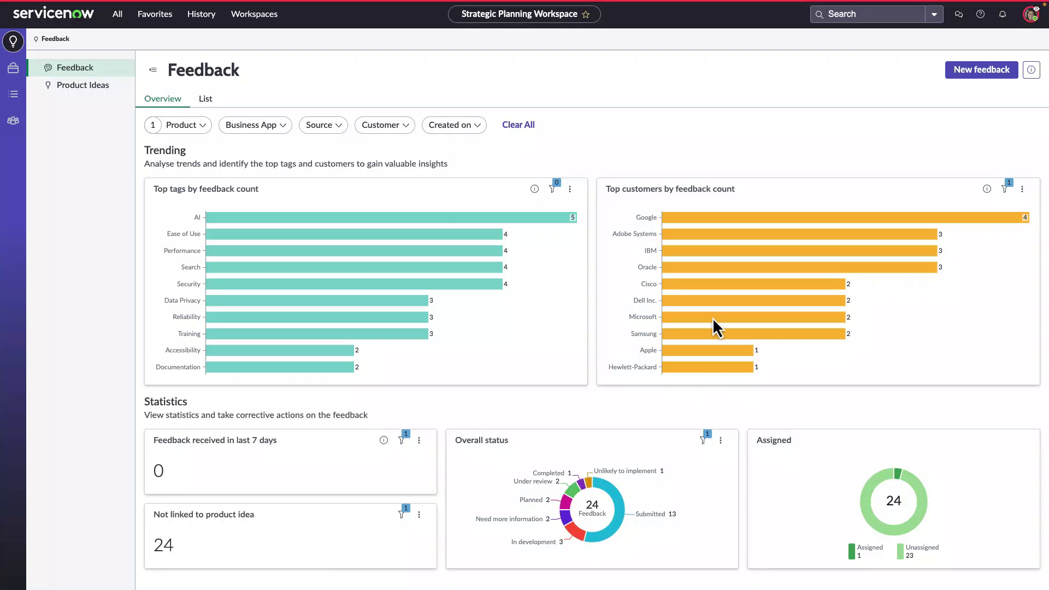
pyautogui.click(207, 99)
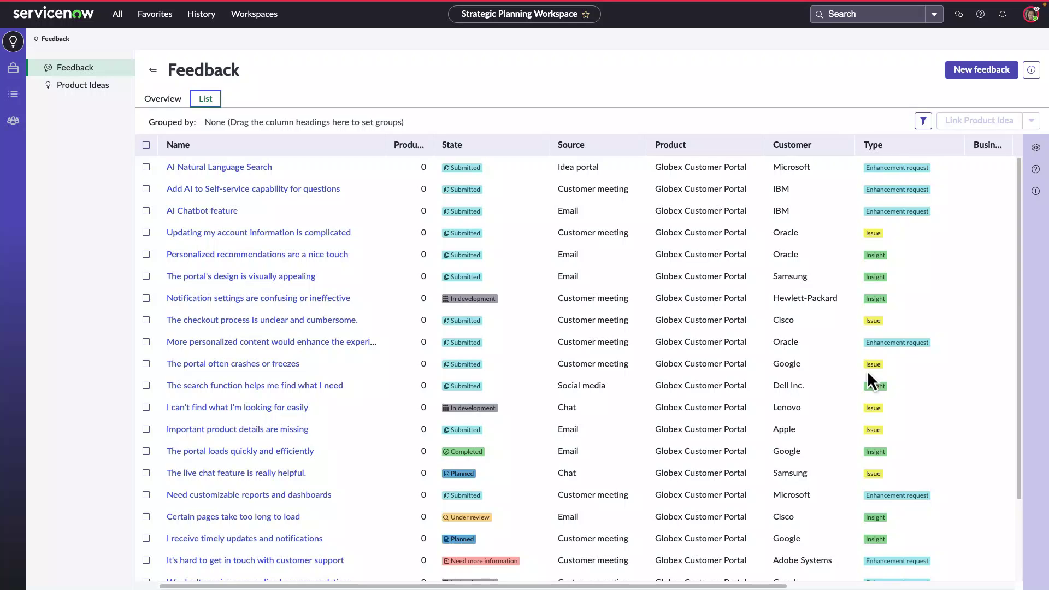
# Link the AI Natural Language Search, Add AI to Self-service and AI Chatbot feedback to 'Add AI Chatbot to Customer Portal'.
pyautogui.click(146, 166)
pyautogui.click(146, 189)
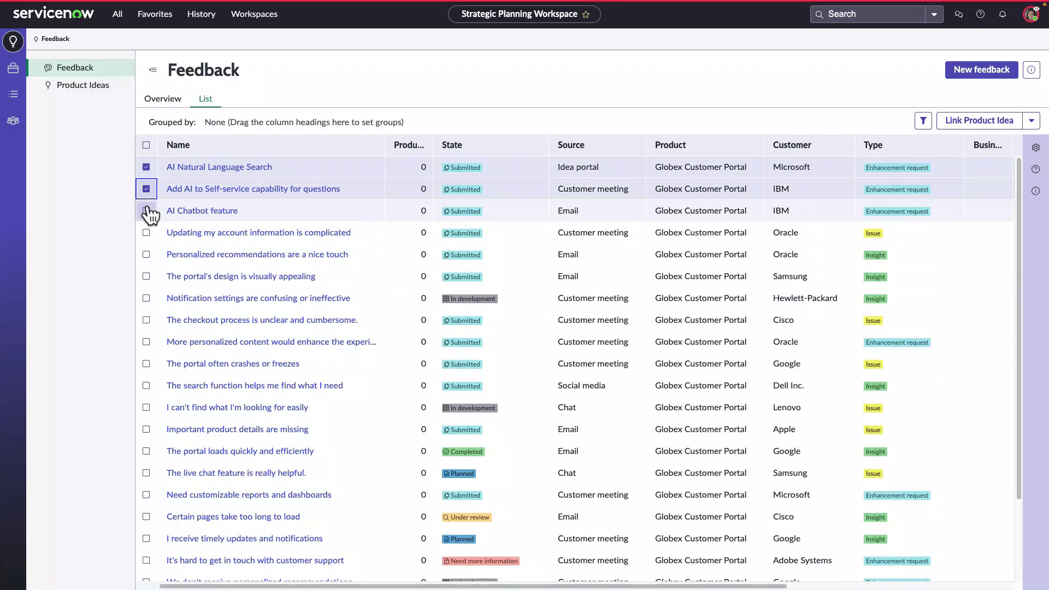
pyautogui.click(146, 211)
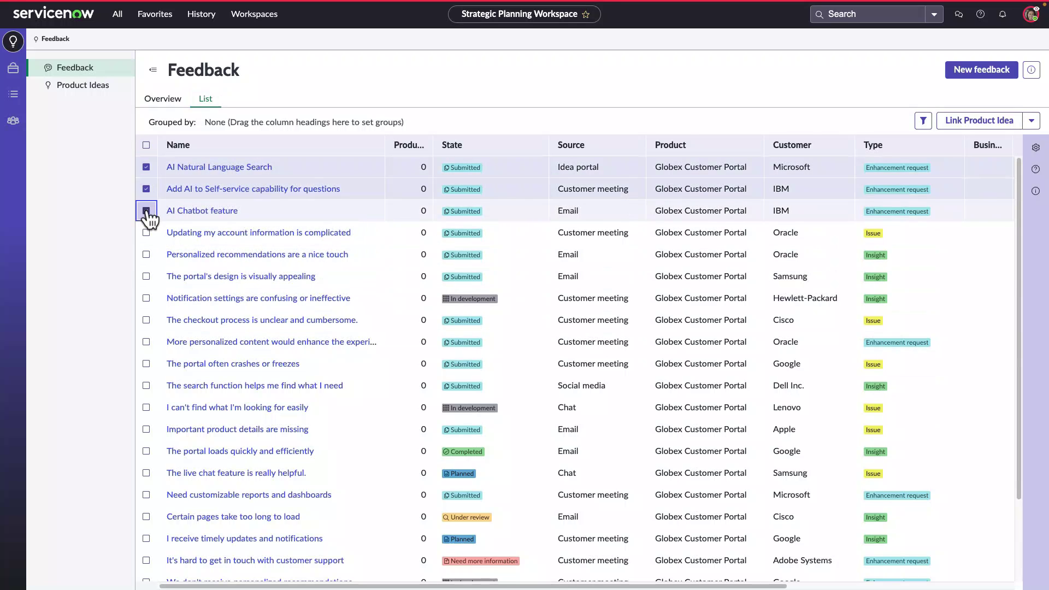
pyautogui.click(1002, 124)
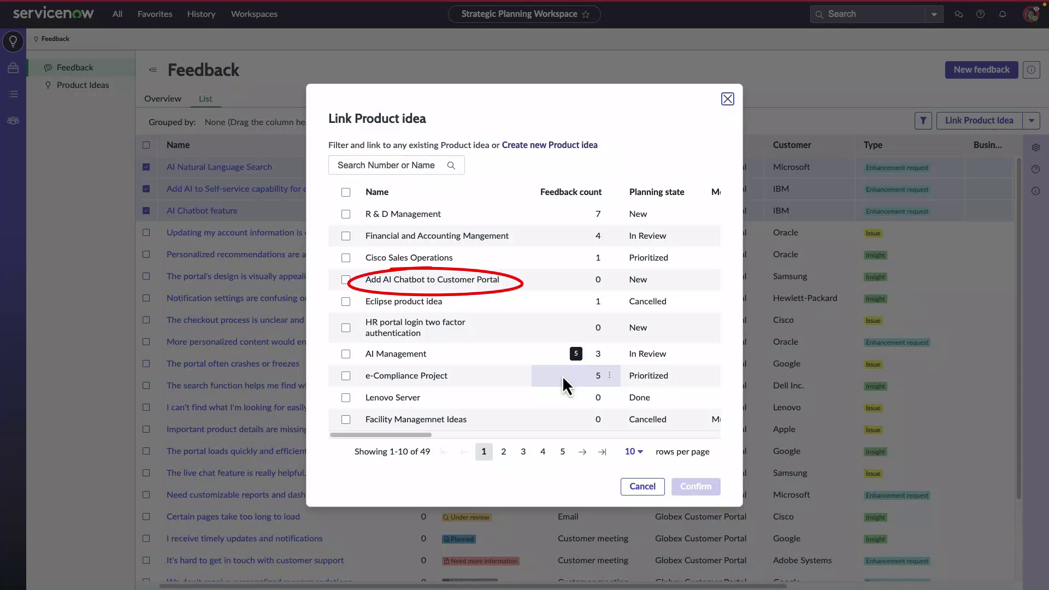
pyautogui.click(346, 281)
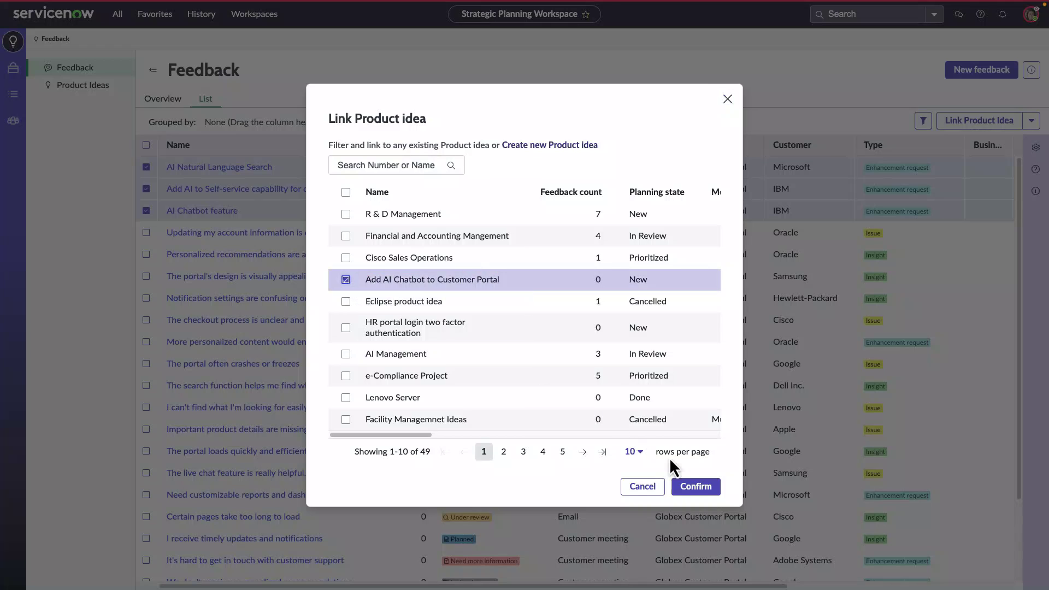
pyautogui.click(696, 486)
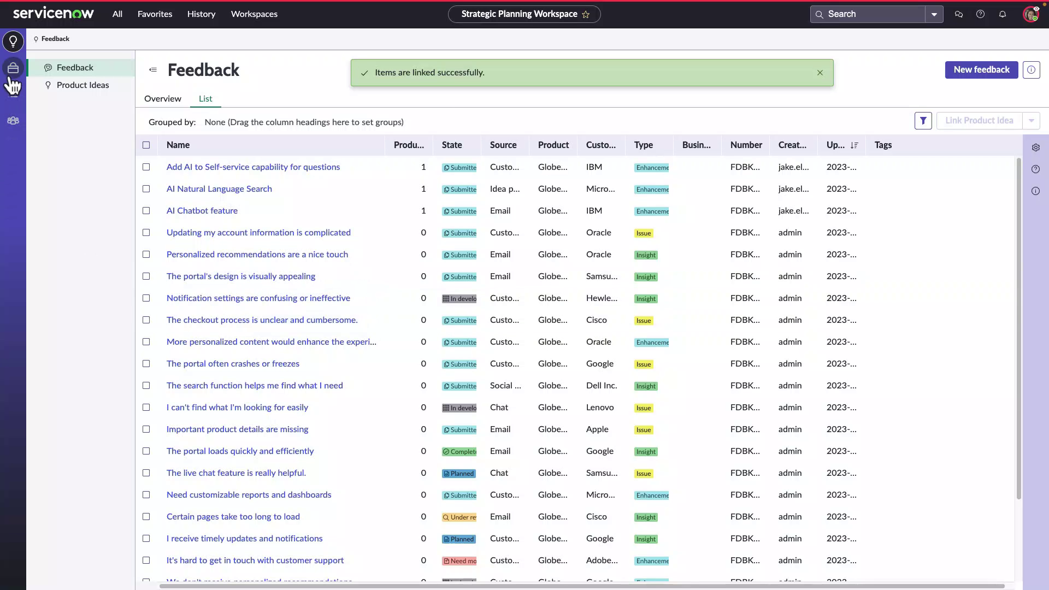
# Drag Create AI Chatbot for Customer Portal to rank 1 in Customer Products planning and view the Roadmap.
pyautogui.click(12, 72)
pyautogui.click(71, 86)
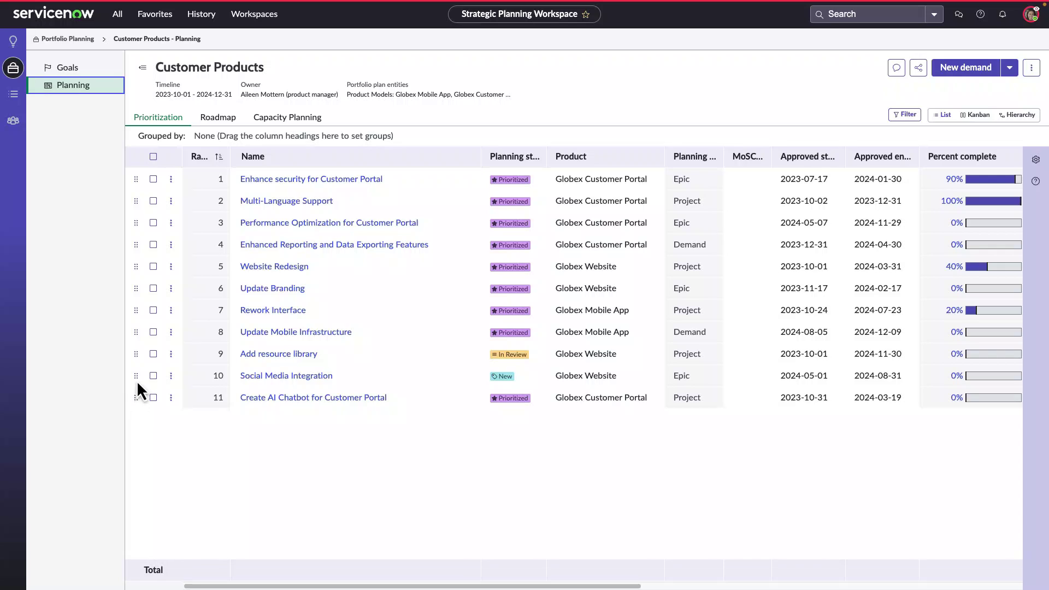
pyautogui.moveTo(136, 398); pyautogui.dragTo(145, 176)
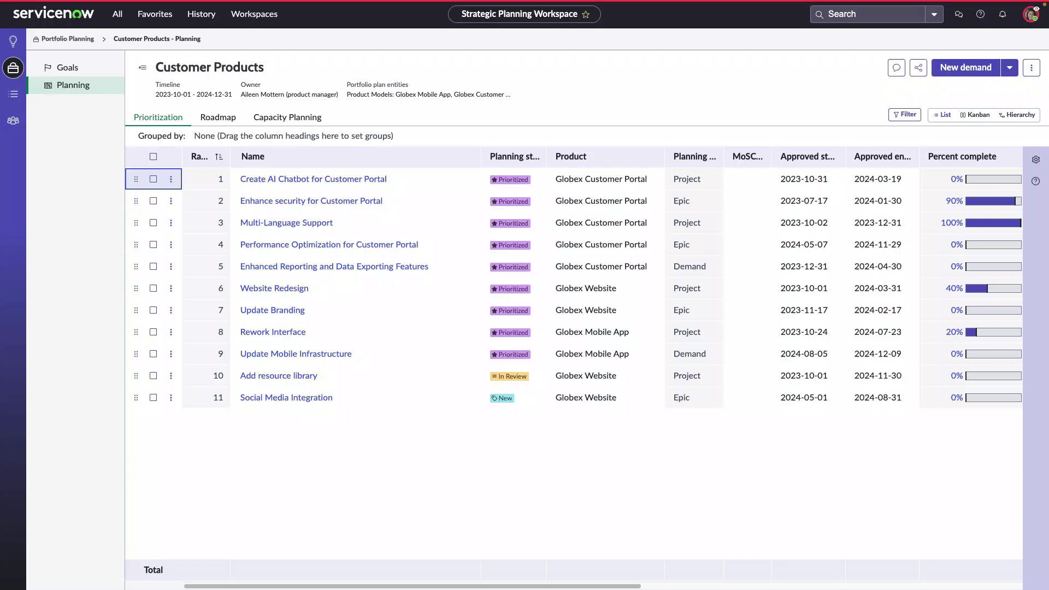
pyautogui.click(237, 126)
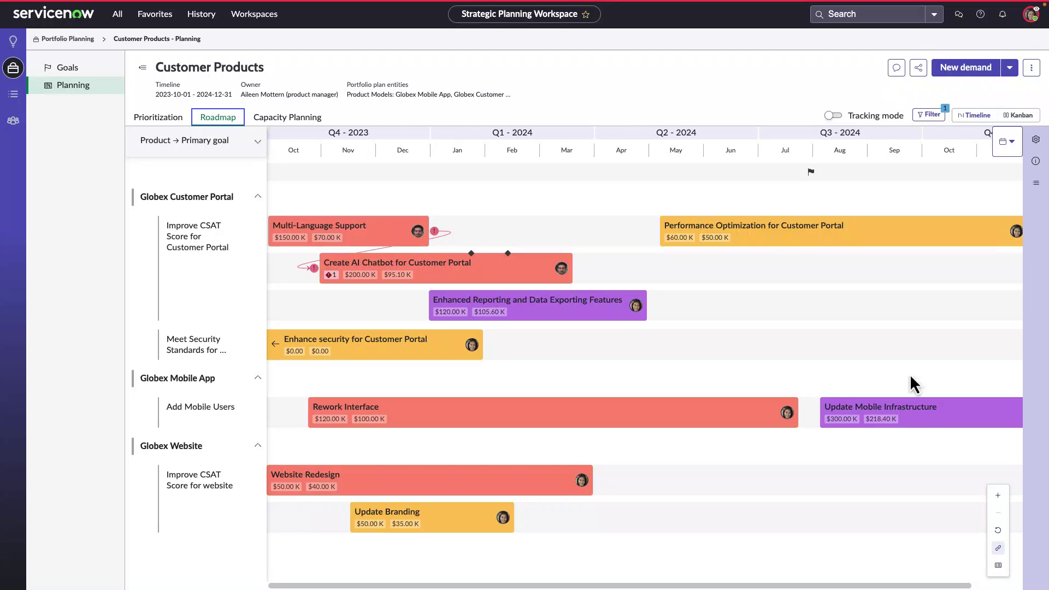
# Check the roadmap colour legend and review the AI chatbot project's details.
pyautogui.click(999, 566)
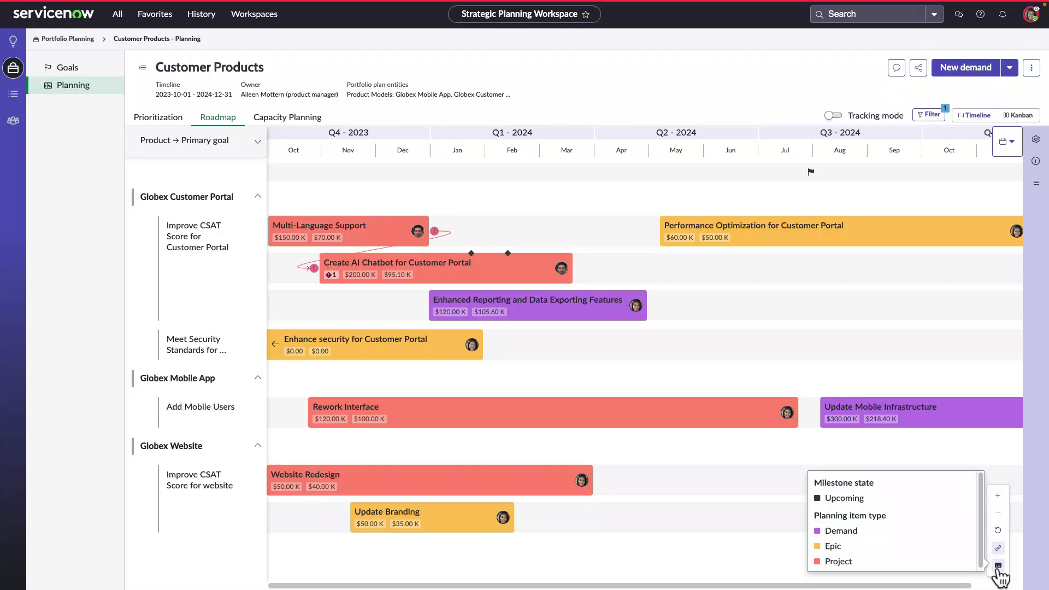
pyautogui.click(521, 269)
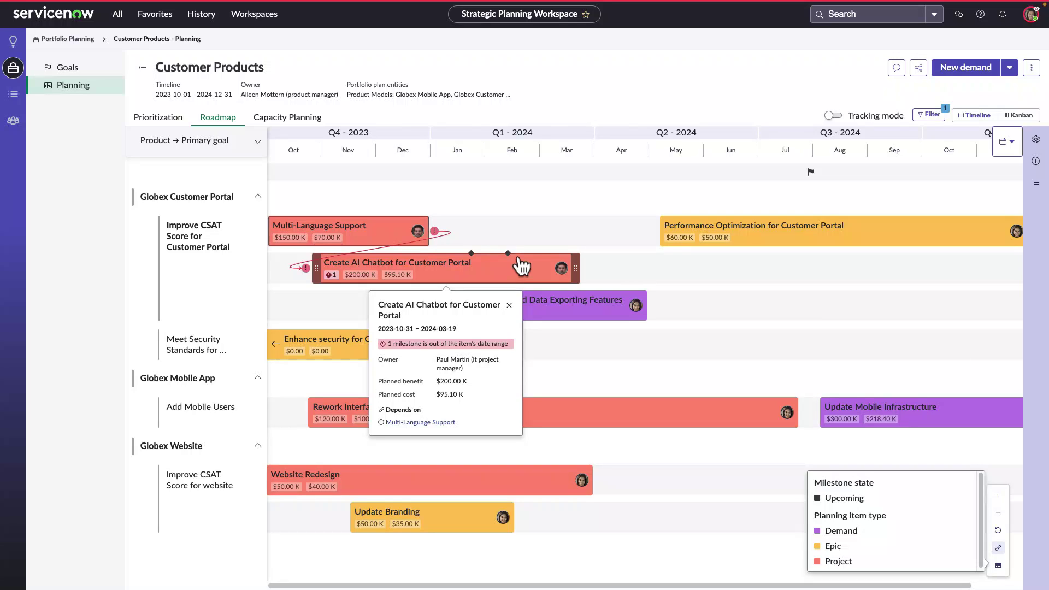
pyautogui.click(520, 254)
# Add Planned ROI to the metrics shown on roadmap bars and close Personalize.
pyautogui.click(1036, 140)
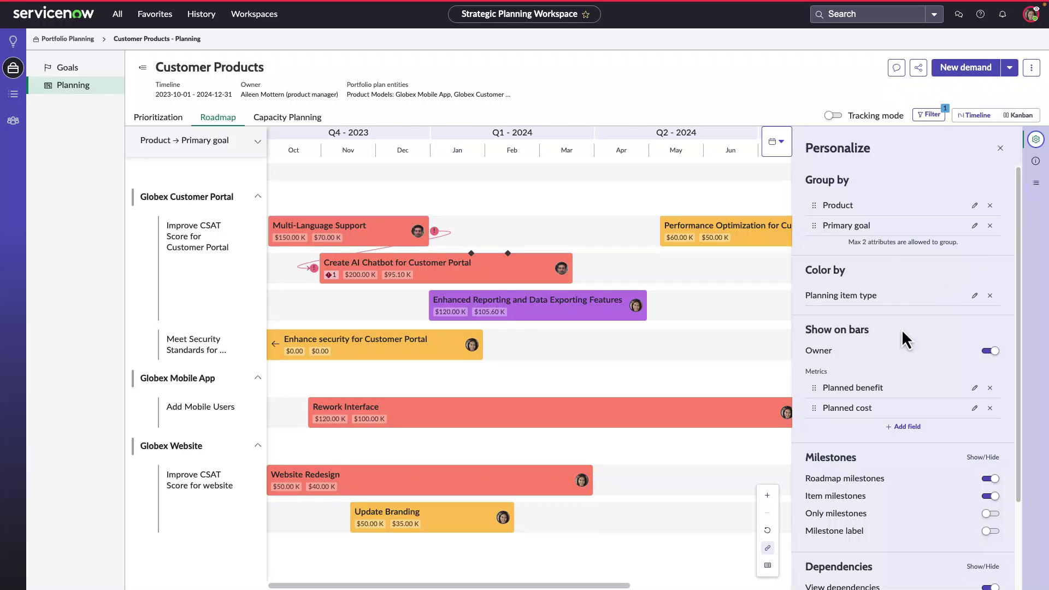
pyautogui.click(903, 429)
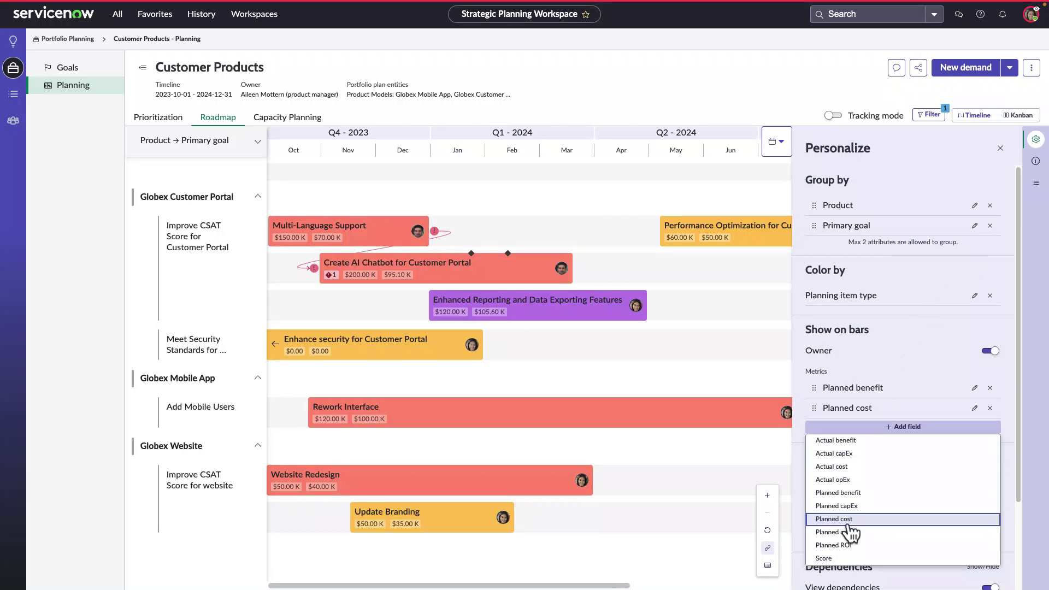
pyautogui.click(845, 545)
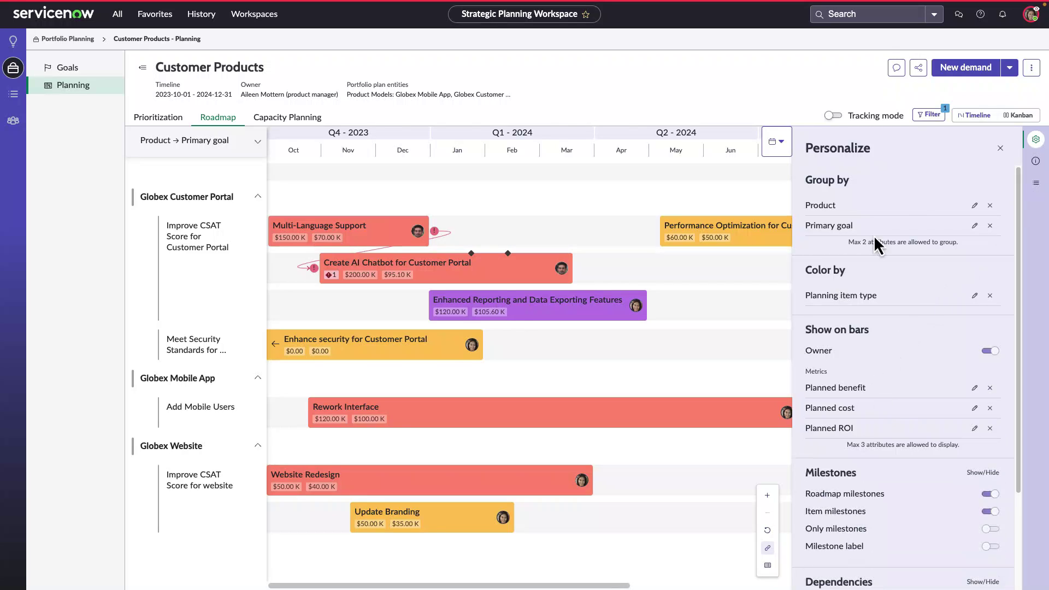
pyautogui.click(996, 148)
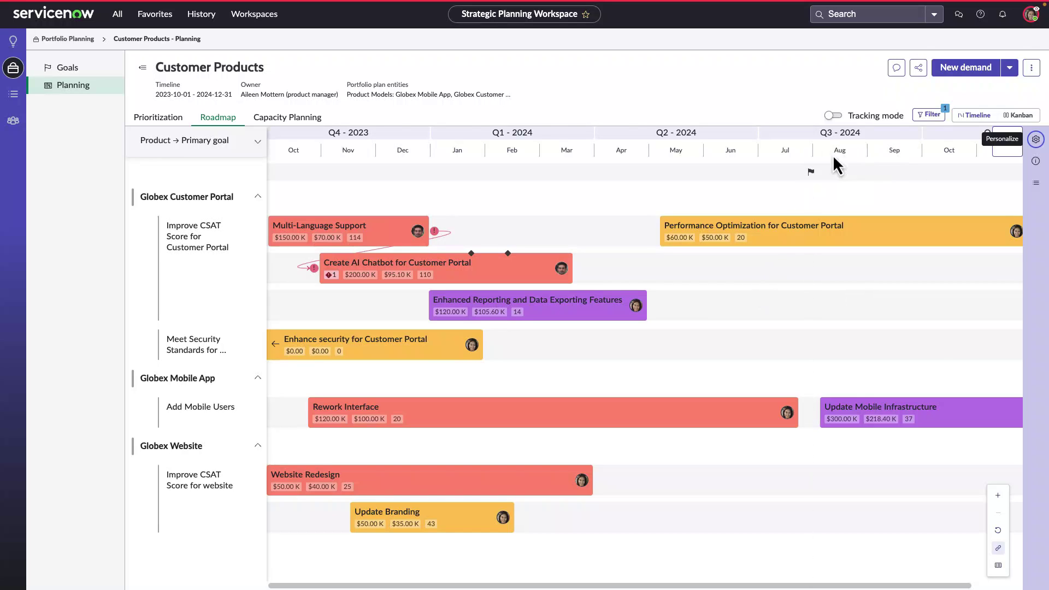
pyautogui.moveTo(809, 176)
# Check Multi-Language Support's dates, then drag Create AI Chatbot to start in January.
pyautogui.click(437, 235)
pyautogui.moveTo(484, 276); pyautogui.dragTo(598, 276)
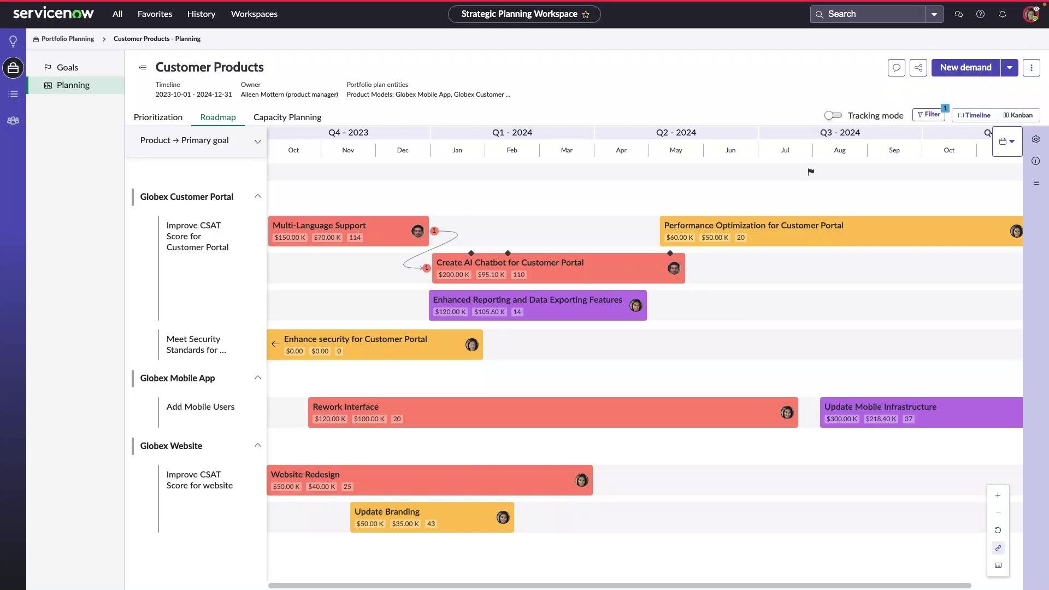
# In Capacity Planning, expand Customer Portal Dev Team and shift Create AI Chatbot to mid-February.
pyautogui.click(304, 121)
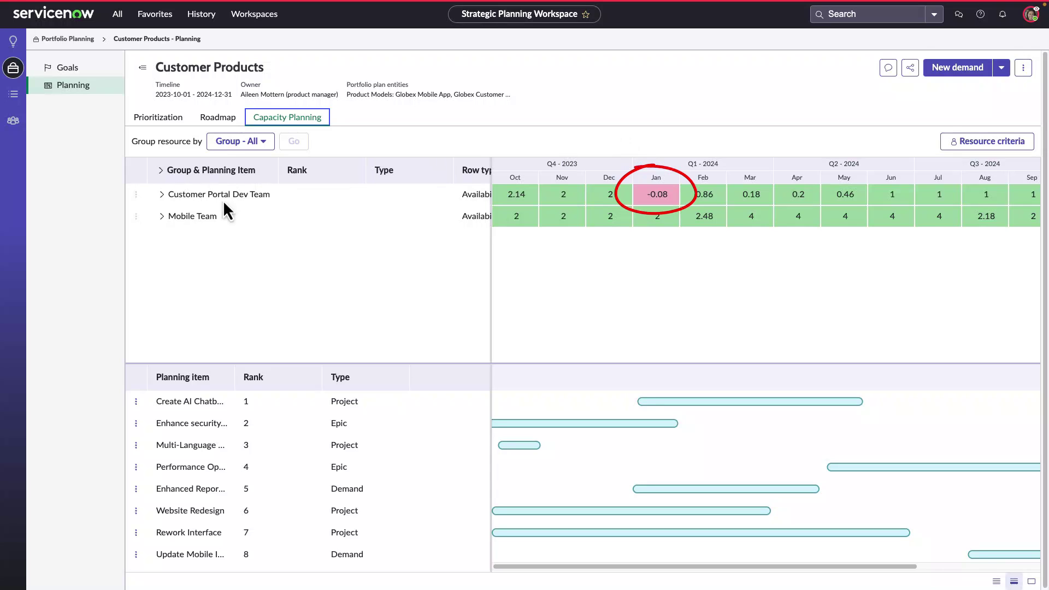
pyautogui.click(162, 195)
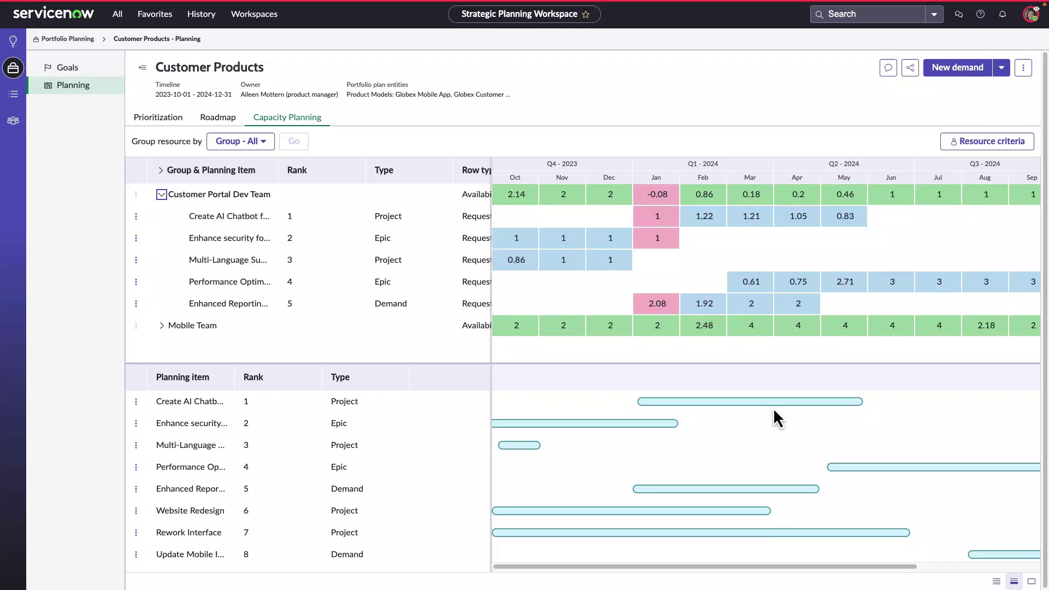
pyautogui.moveTo(744, 405)
pyautogui.moveTo(745, 403); pyautogui.dragTo(809, 403)
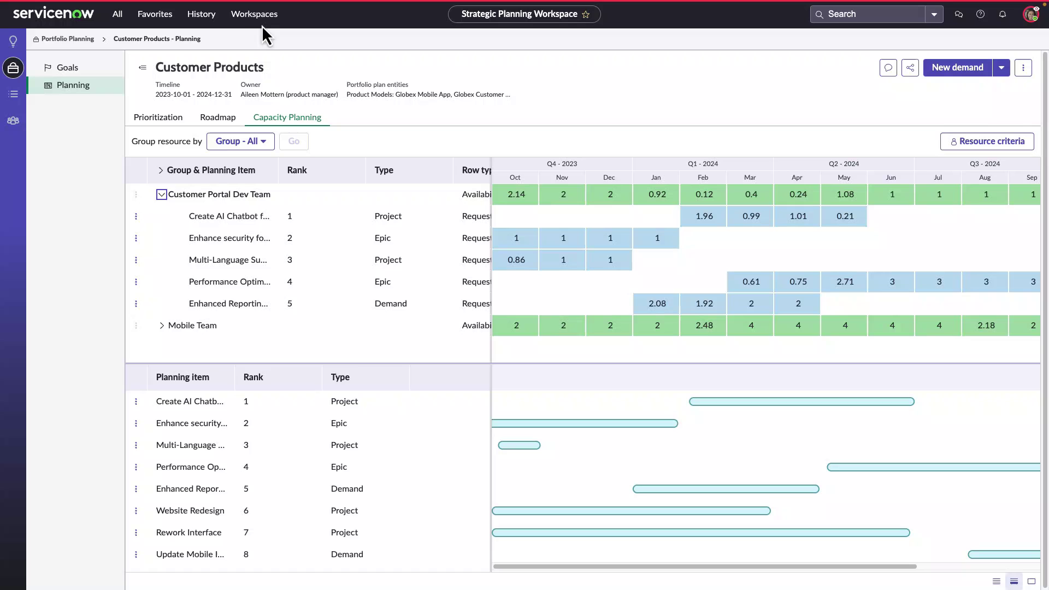
# Open the Create AI Chatbot for Customer Portal project from All projects, collapse its phases, and sync resources.
pyautogui.click(255, 15)
pyautogui.click(234, 121)
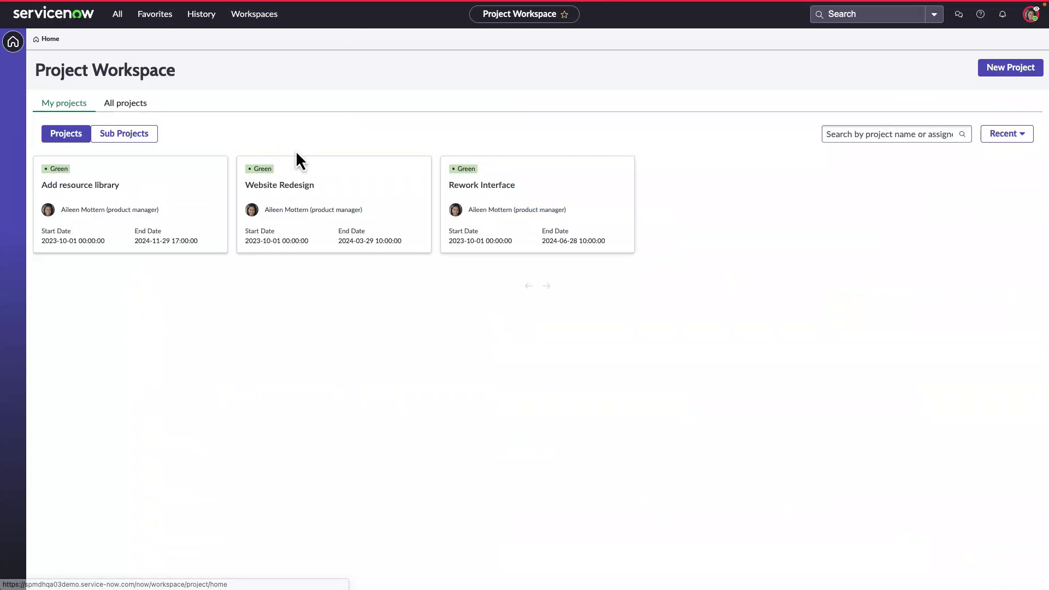
pyautogui.click(135, 105)
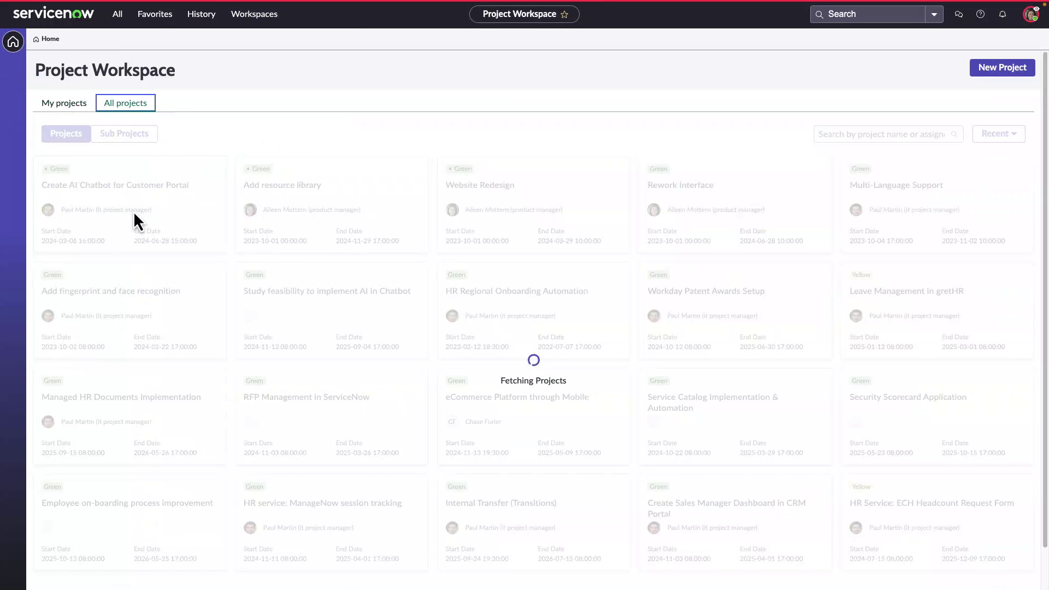
pyautogui.click(138, 205)
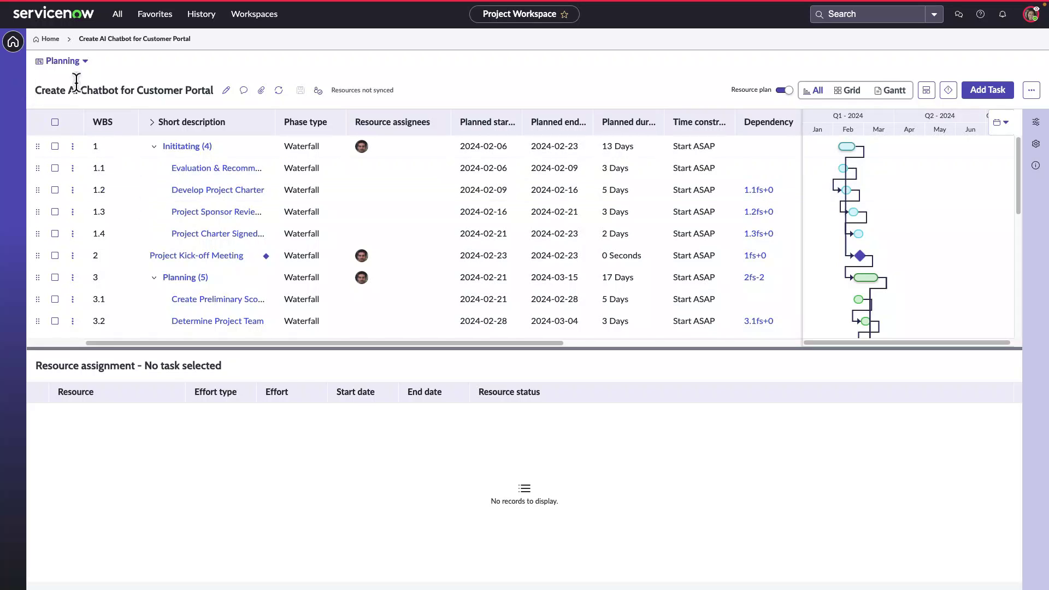
pyautogui.click(153, 124)
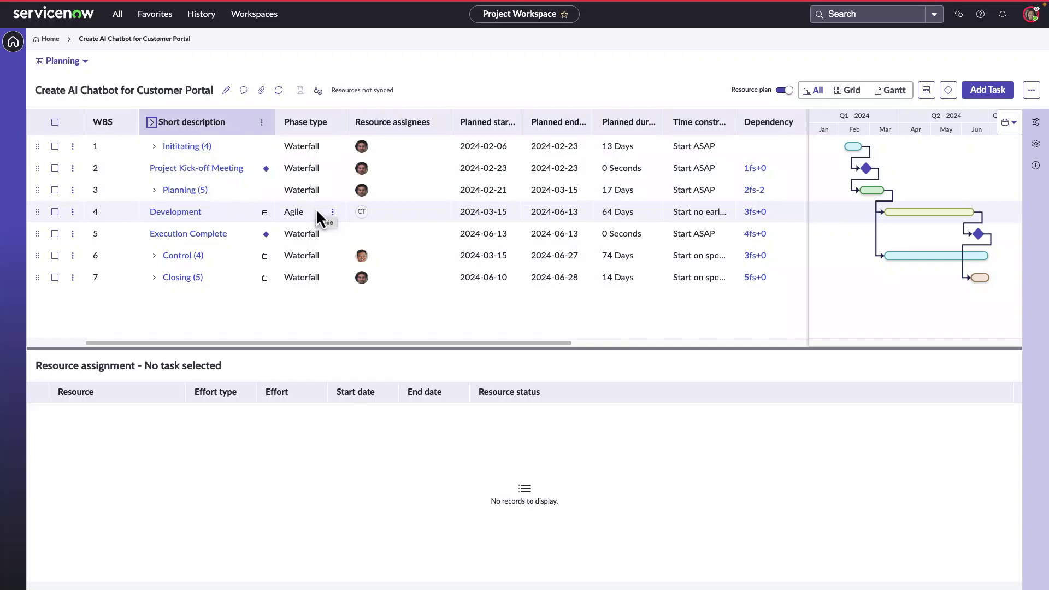
pyautogui.click(327, 90)
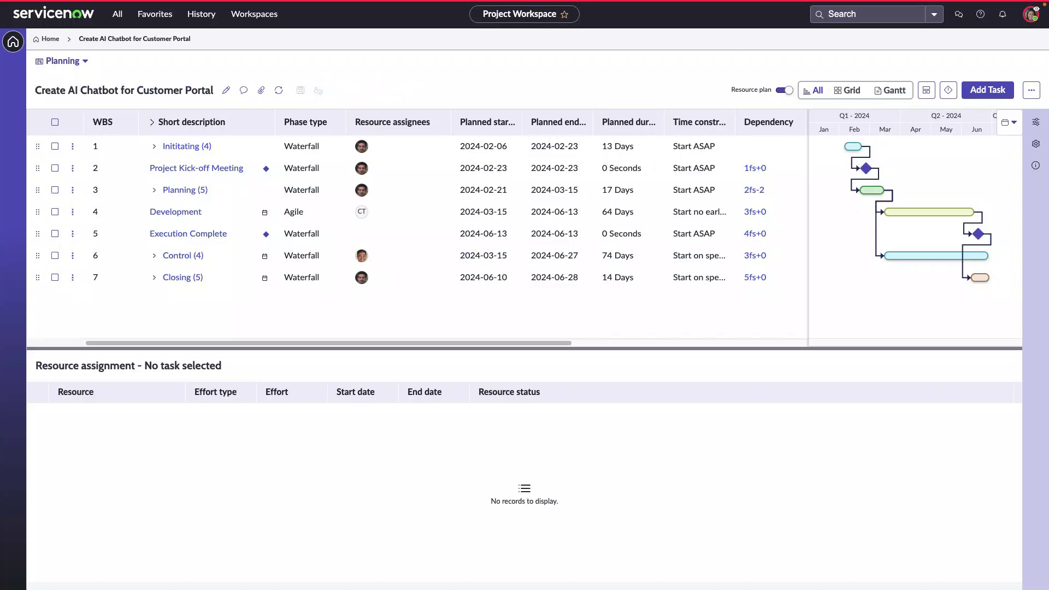
# Show the Development task's assignees, expanding Customer Portal Dev Team into its four 0.25-effort members.
pyautogui.click(394, 156)
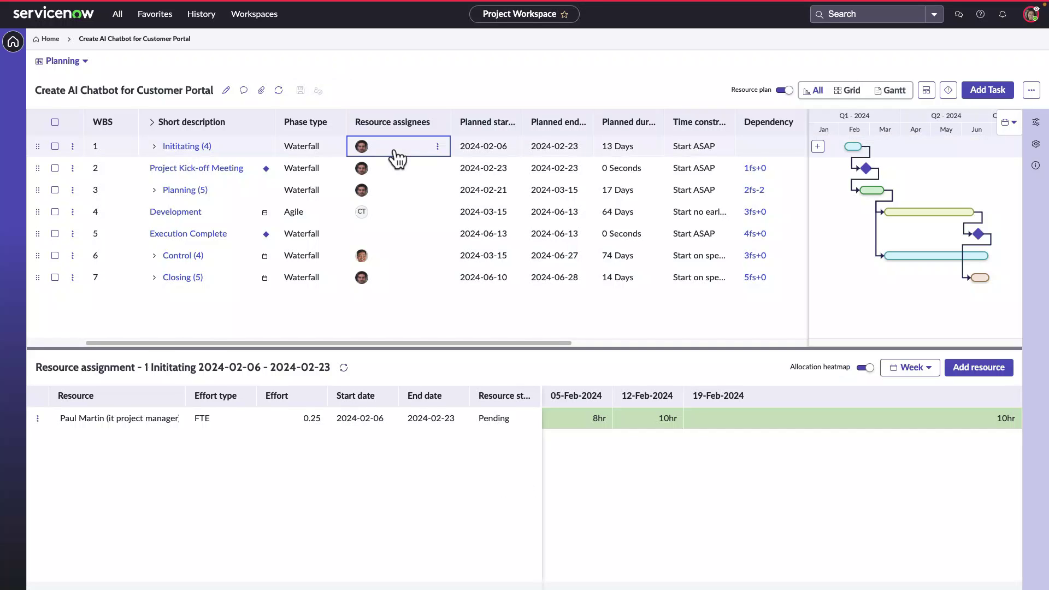
pyautogui.click(401, 216)
pyautogui.click(65, 418)
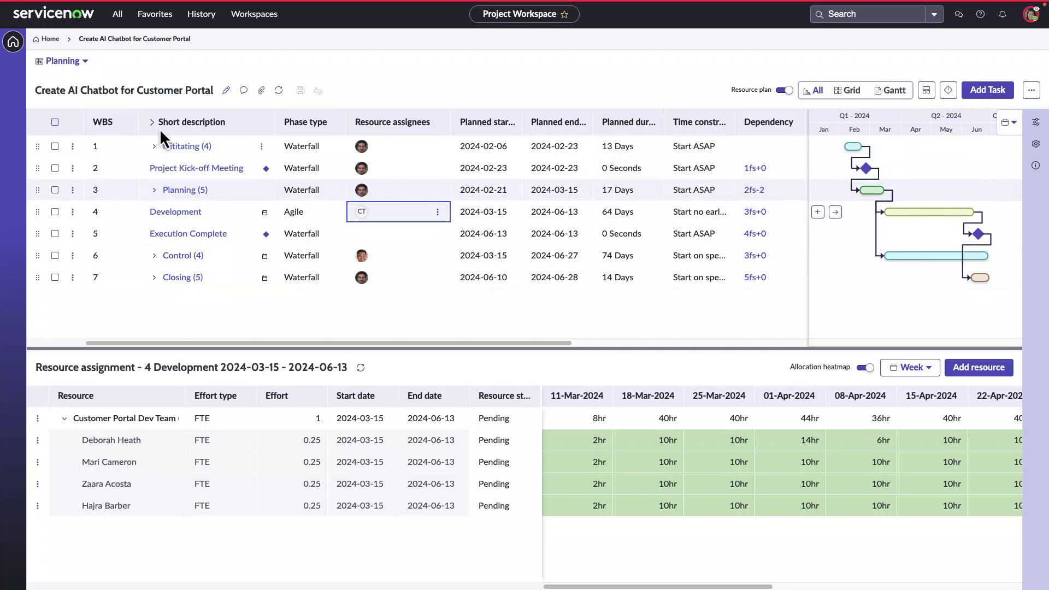
# Switch the chatbot project's view to Financials.
pyautogui.click(63, 61)
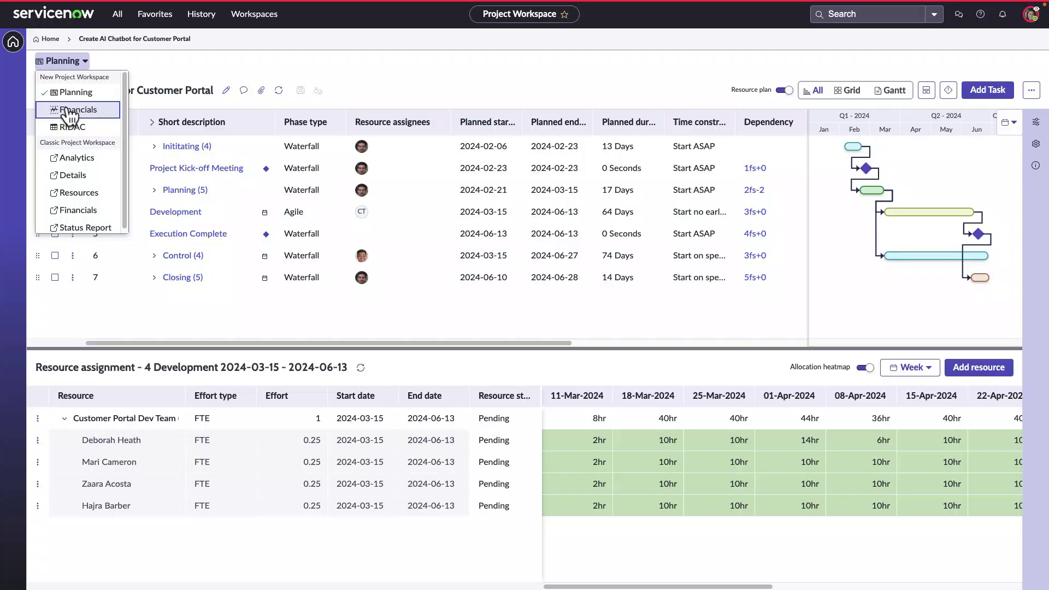
pyautogui.click(71, 109)
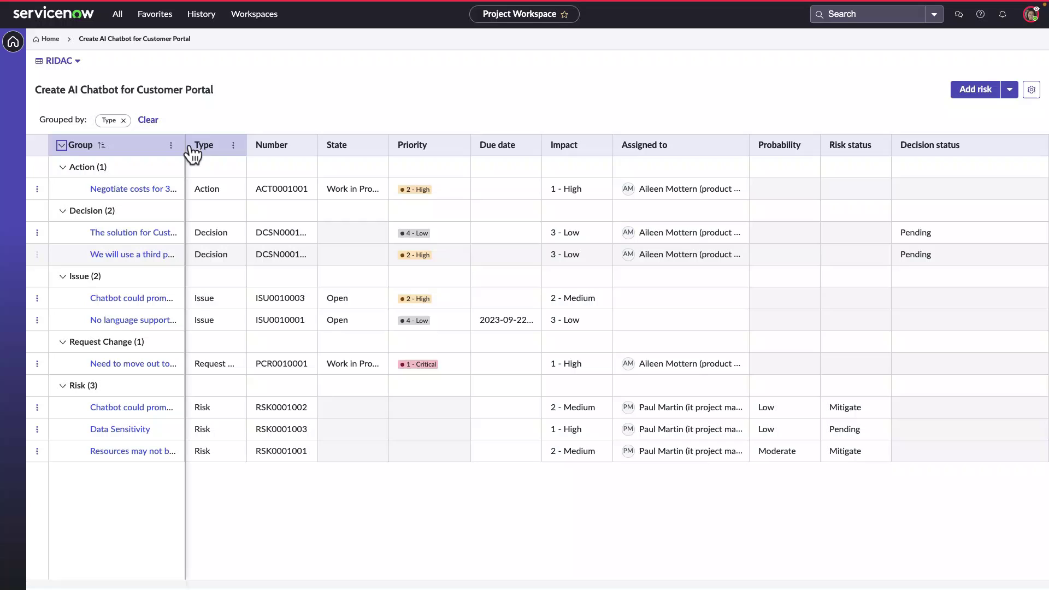
# Widen the RIDAC Group column so item names read in full, then head back to Planning.
pyautogui.moveTo(183, 143); pyautogui.dragTo(335, 161)
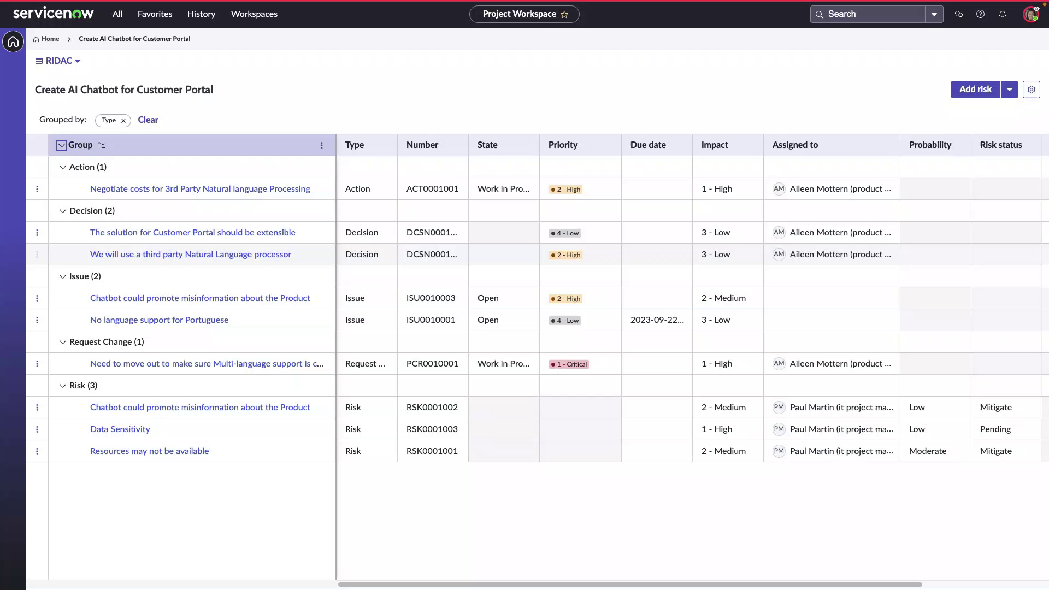
pyautogui.click(59, 61)
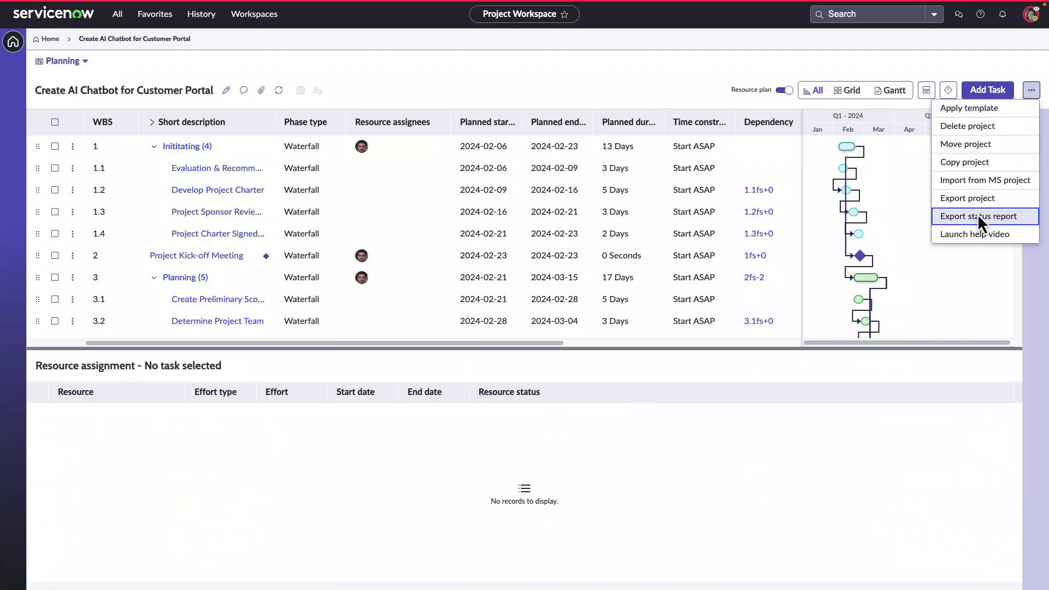
# Export the 2024-01-19 status report using a PowerPoint template.
pyautogui.click(978, 216)
pyautogui.click(435, 288)
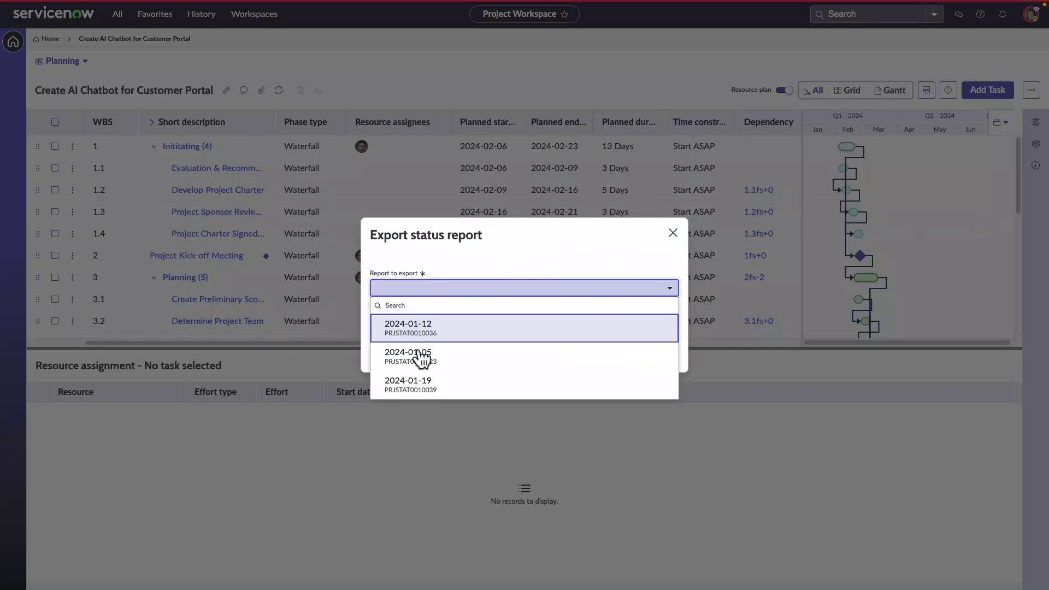
pyautogui.click(427, 389)
pyautogui.click(466, 327)
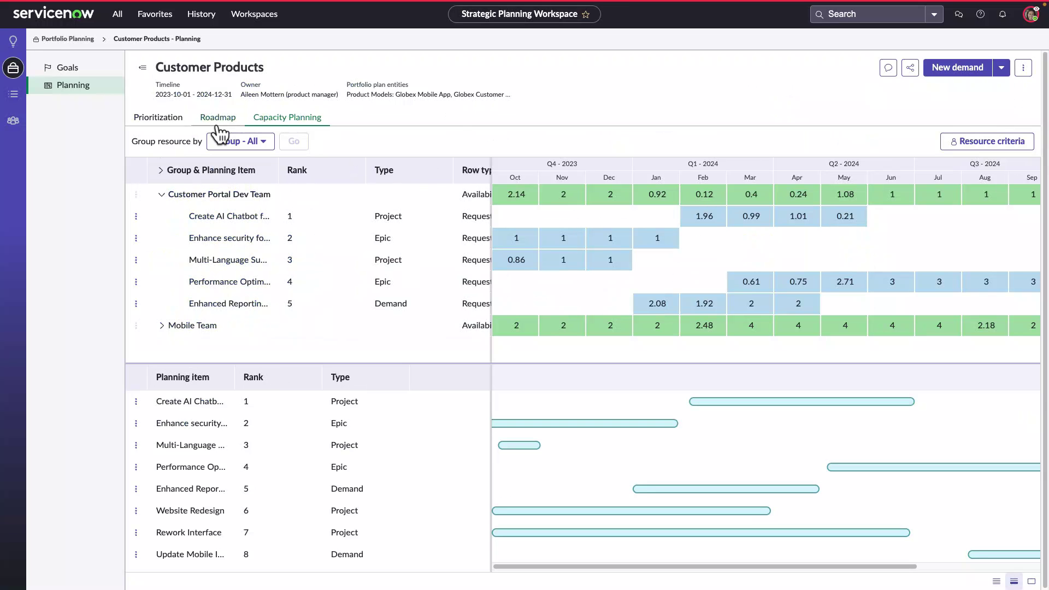
# Turn on Tracking mode on the portfolio roadmap and colour its bars by Status.
pyautogui.click(217, 124)
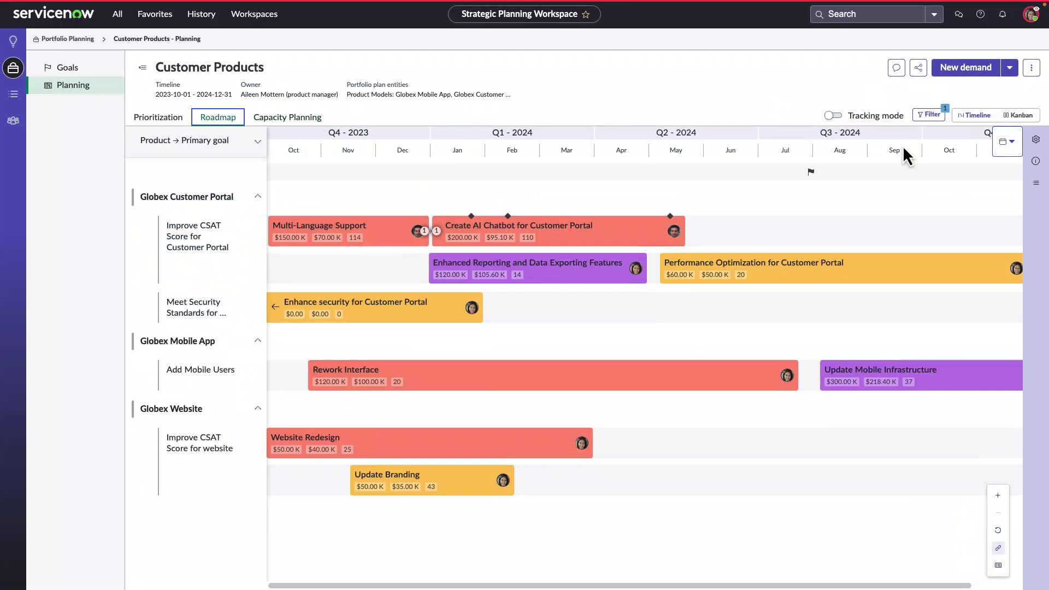
pyautogui.click(836, 115)
pyautogui.click(1036, 140)
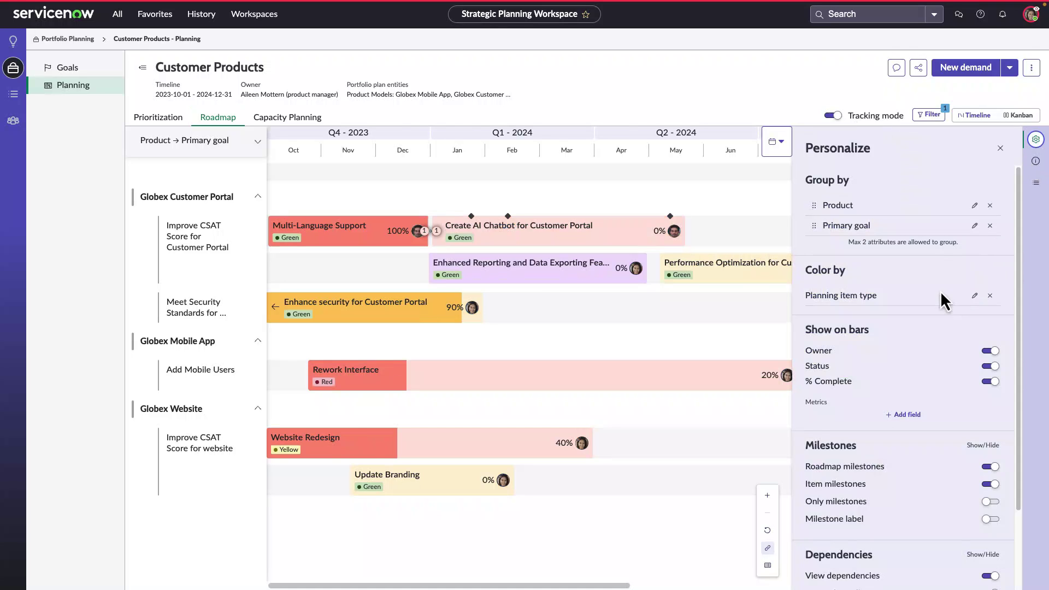
pyautogui.click(975, 295)
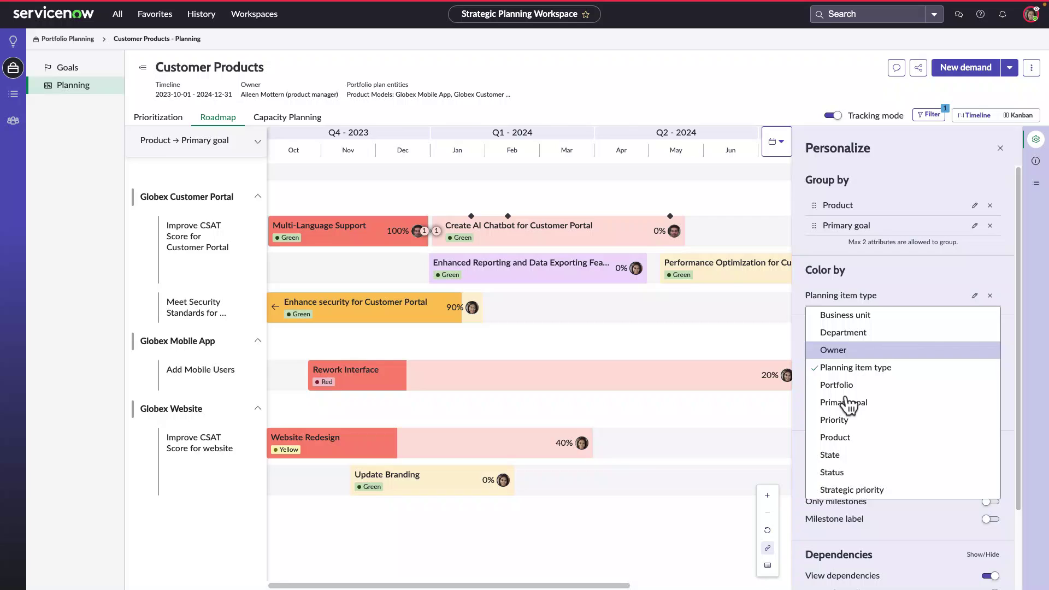
pyautogui.click(832, 473)
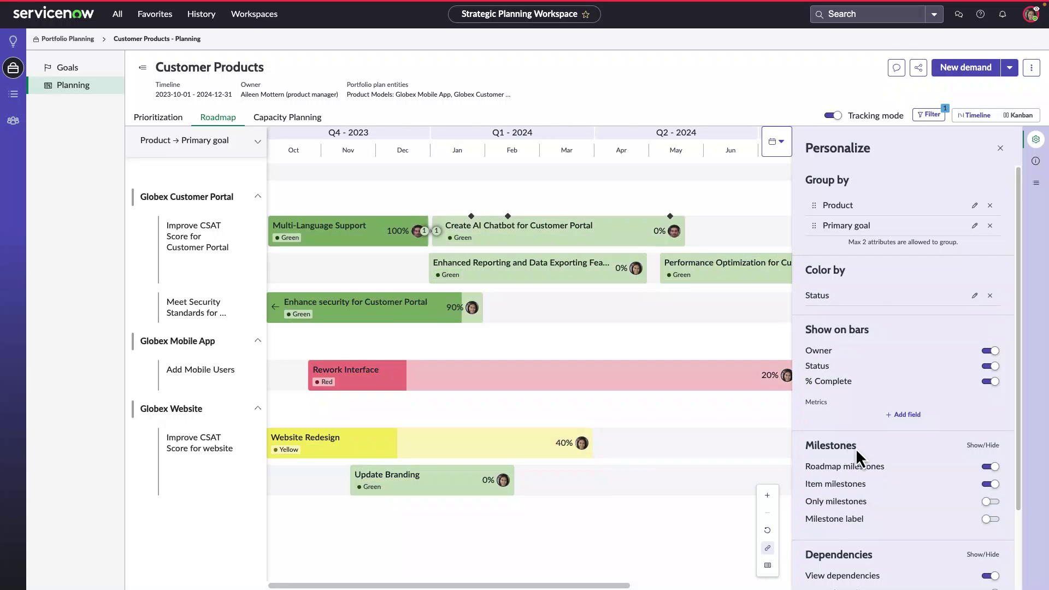
pyautogui.click(1000, 149)
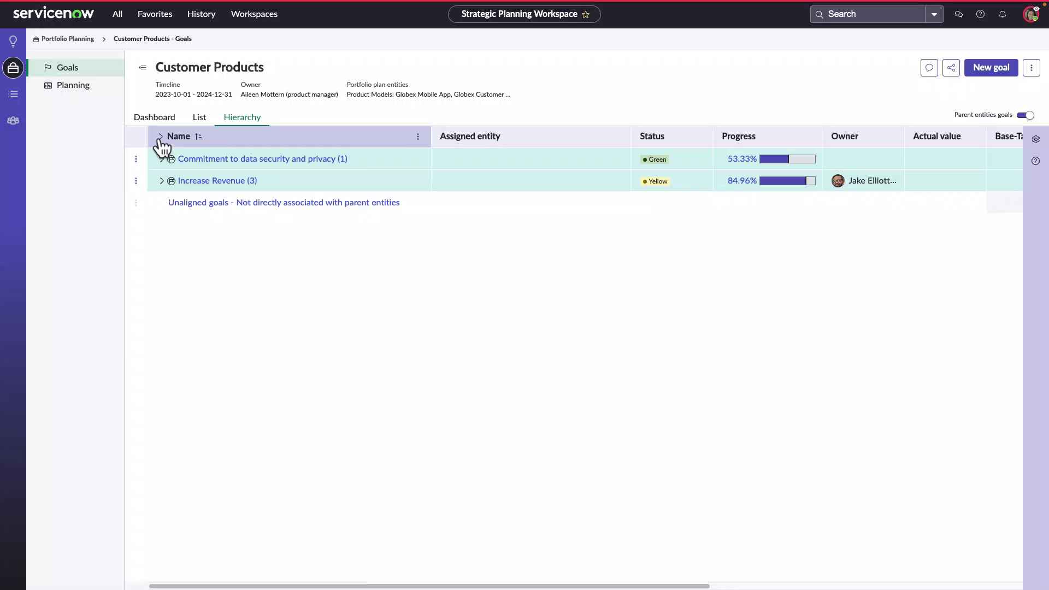
# Expand every goal under Customer Products, revealing statuses such as Improve CSAT Score Green at 110%.
pyautogui.click(160, 137)
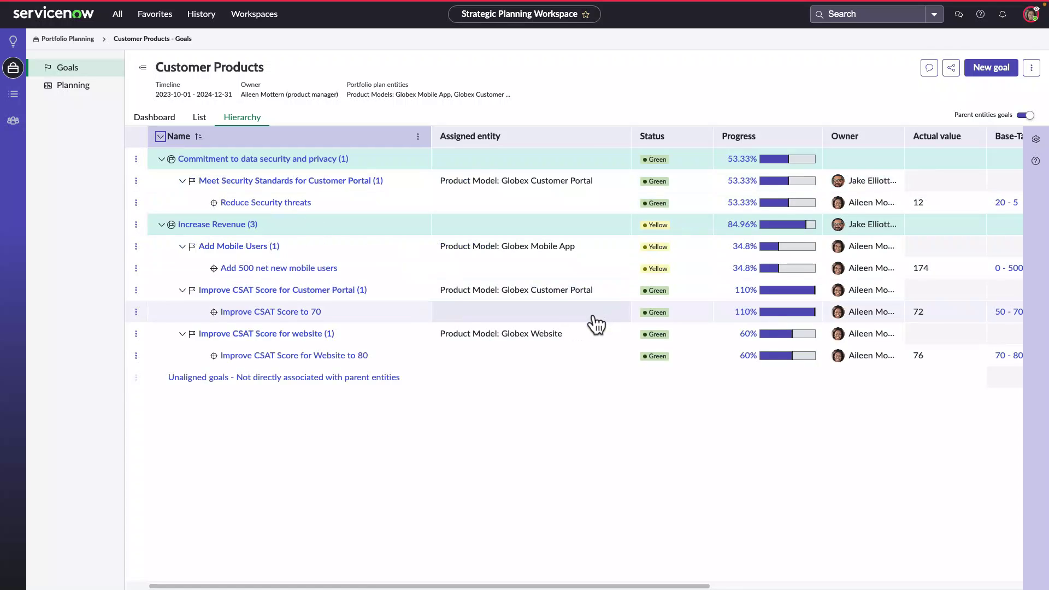